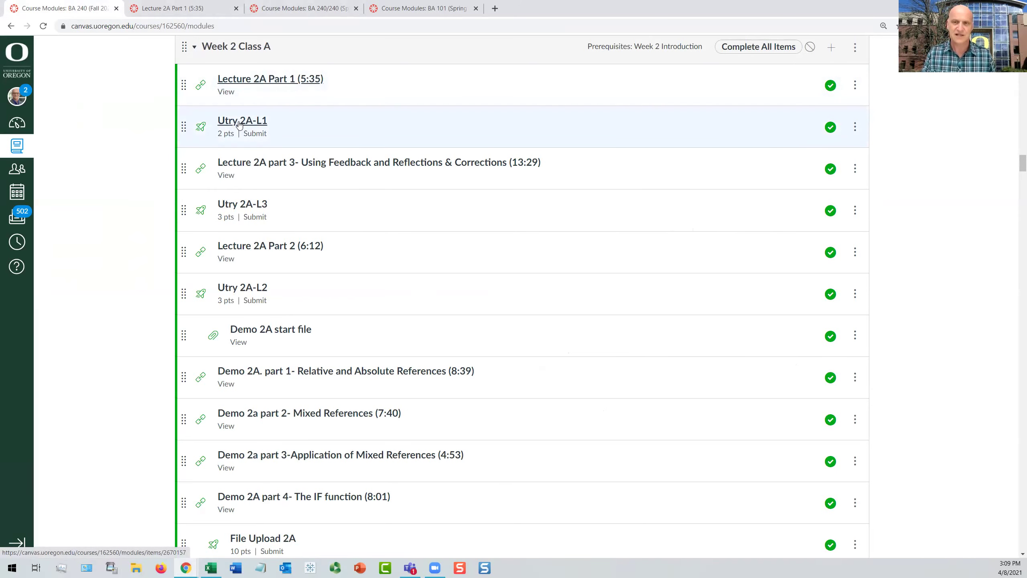
Step: Preview the Utry 2A-L1 quiz in a separate browser tab, and close it along with the Lecture 2A Part 1 page
ctrl+click(240, 125)
click(314, 9)
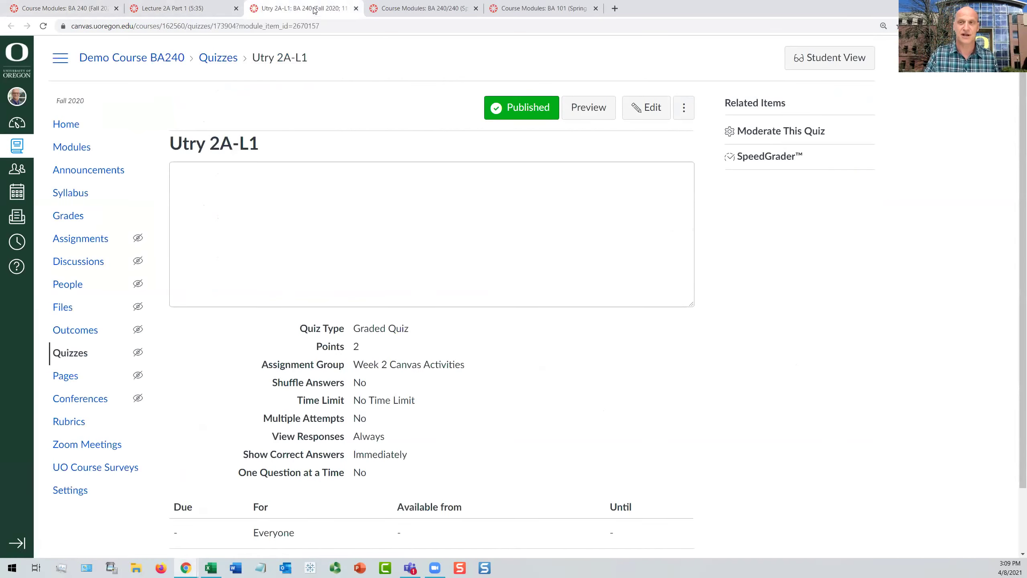
click(606, 113)
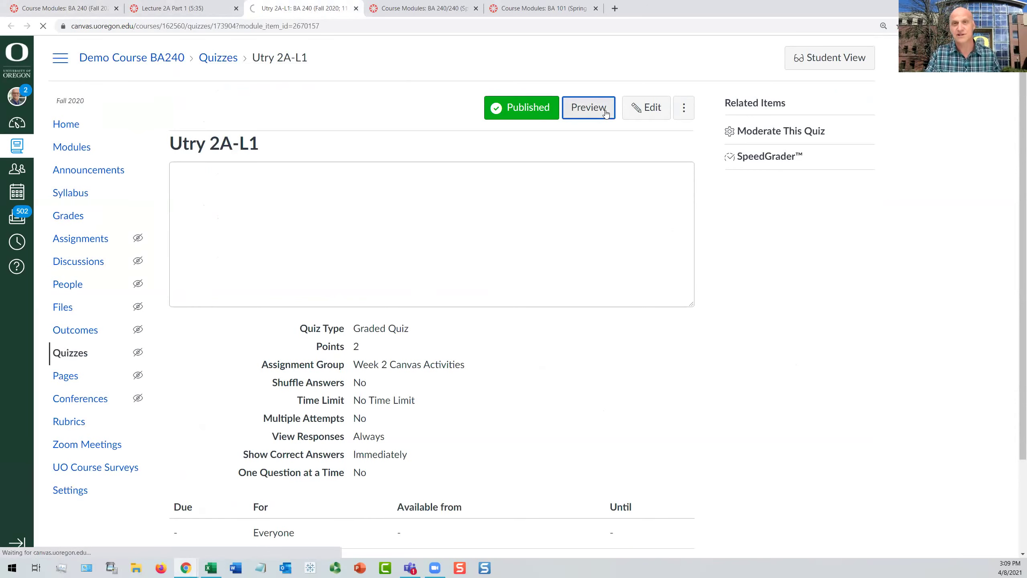
scroll(416, 187, down, 2)
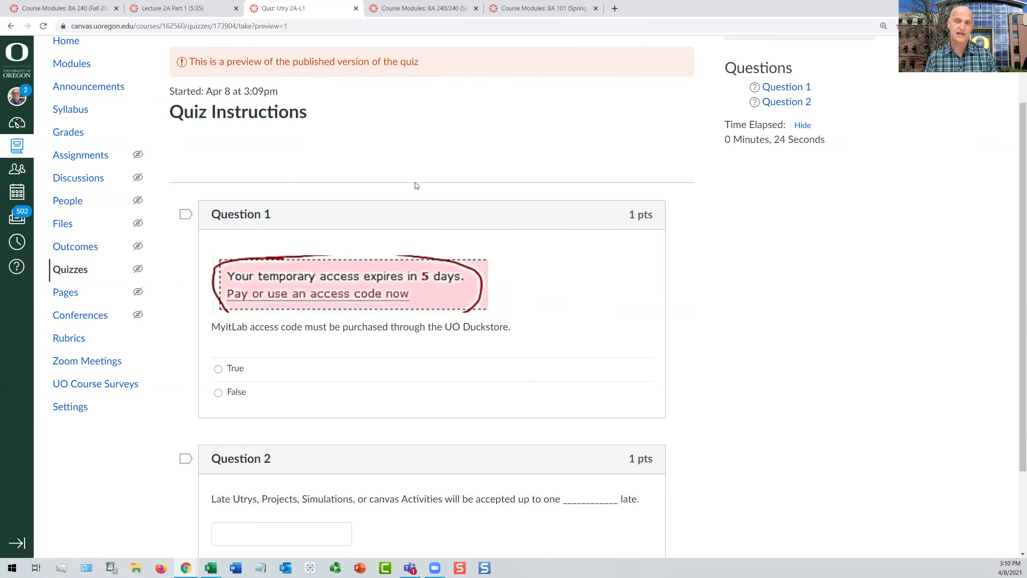
click(356, 9)
click(236, 8)
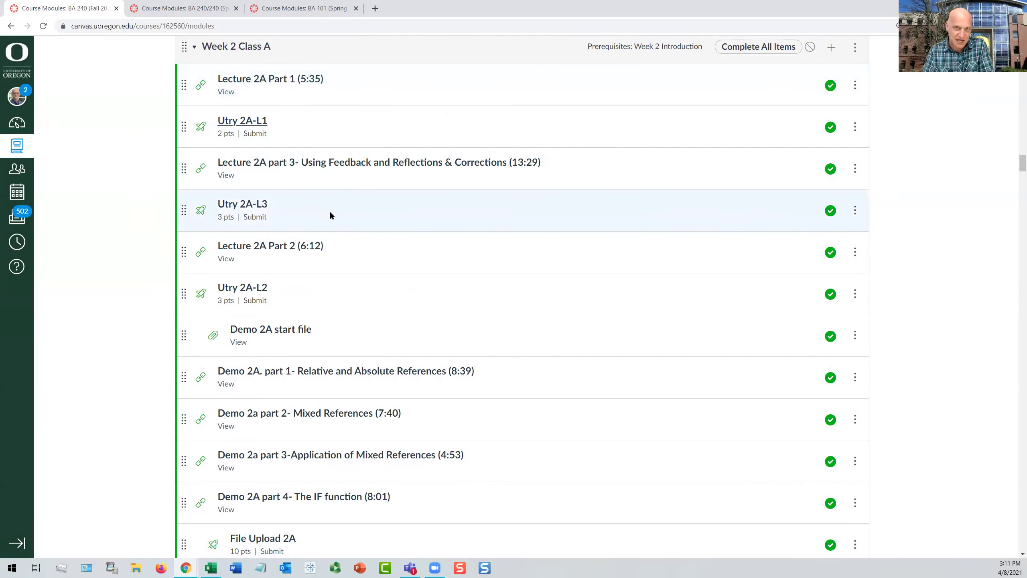
Step: Examine how lectures and Utry quizzes alternate in the Fall 2020 BA 240 modules, from Week 2 Class A back to Class 1A
scroll(339, 200, up, 6)
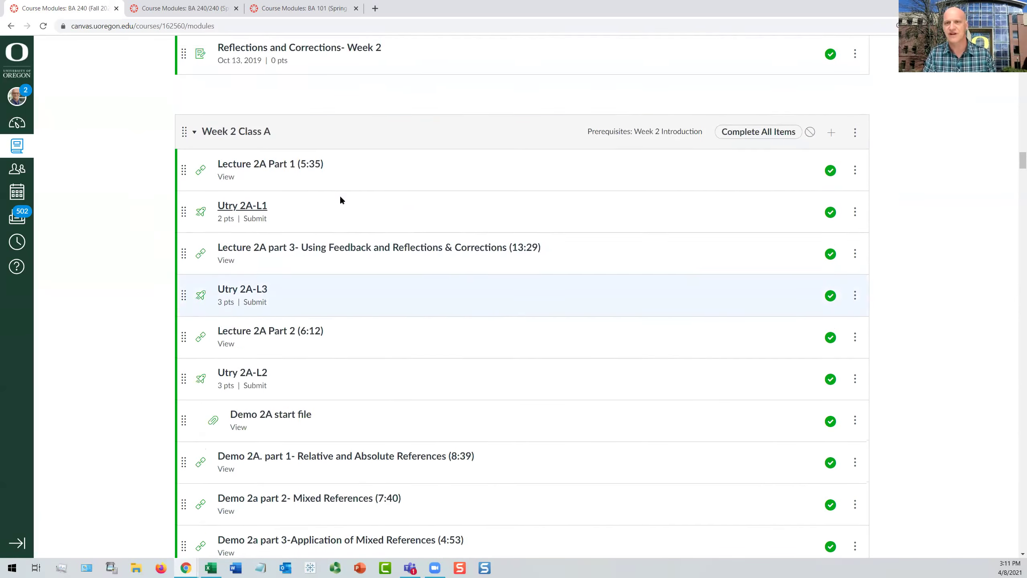
scroll(341, 200, up, 15)
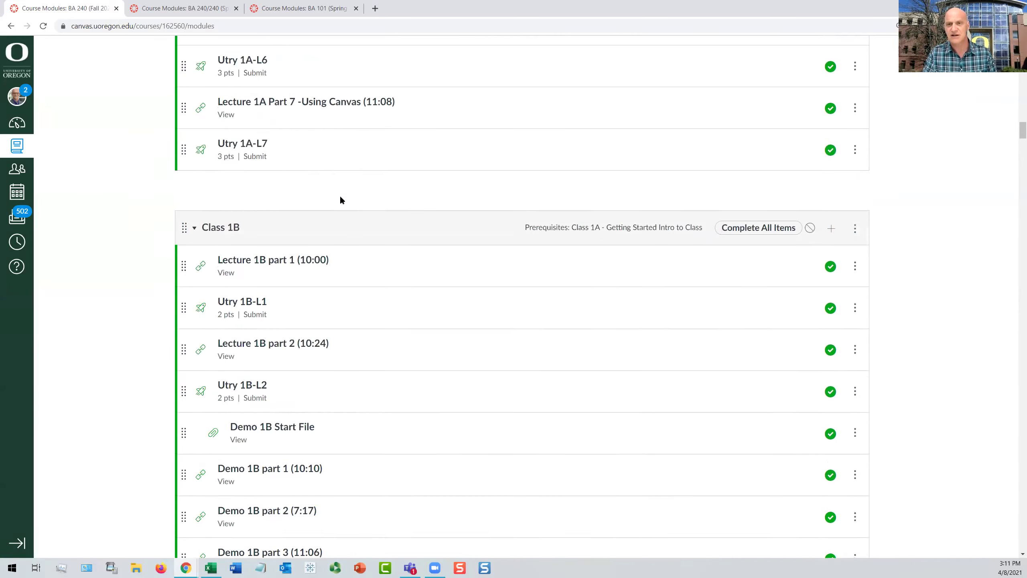
scroll(340, 200, up, 12)
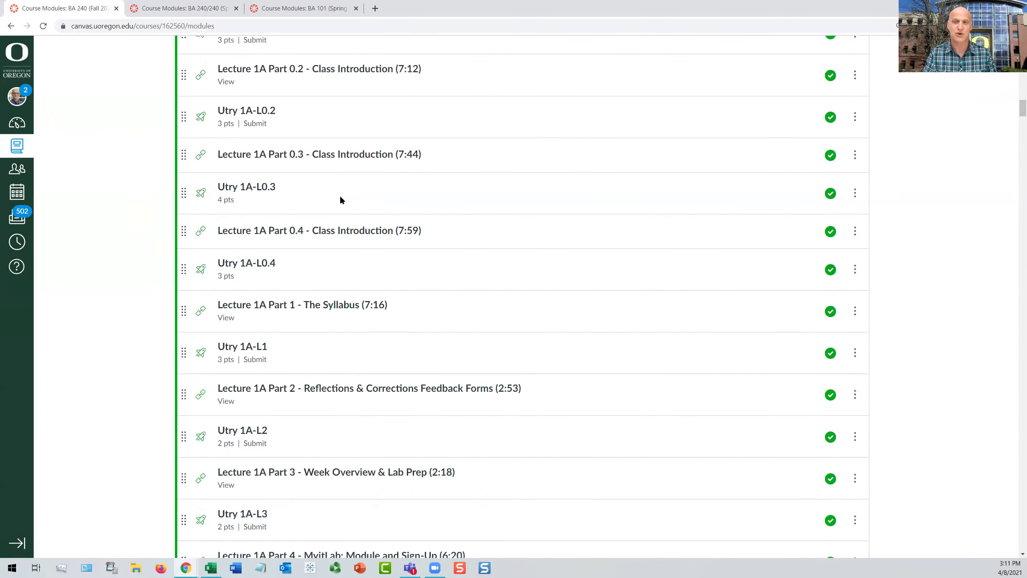
scroll(340, 199, up, 1)
scroll(378, 157, down, 5)
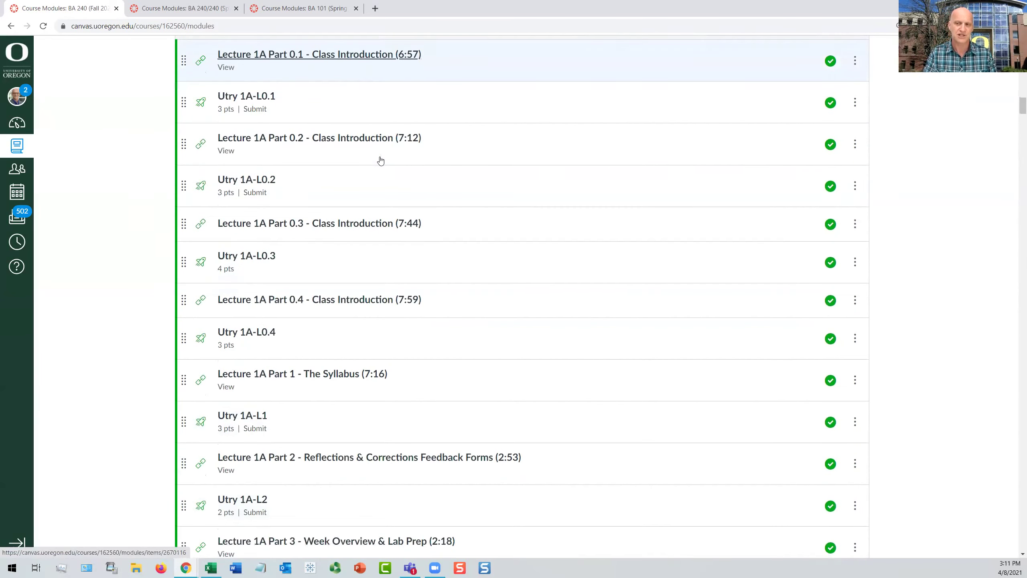
scroll(381, 161, down, 6)
scroll(381, 160, up, 5)
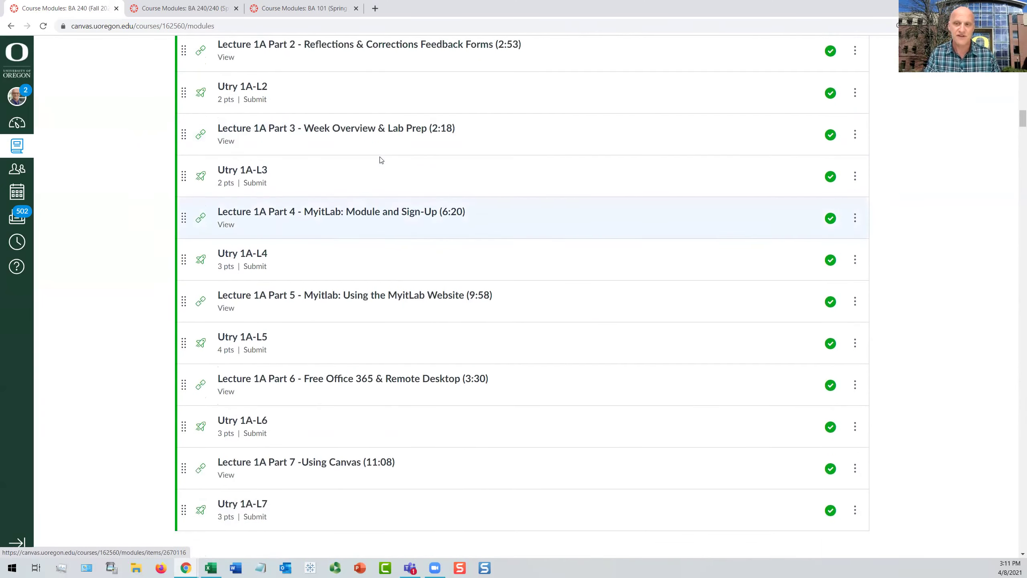
scroll(381, 160, up, 5)
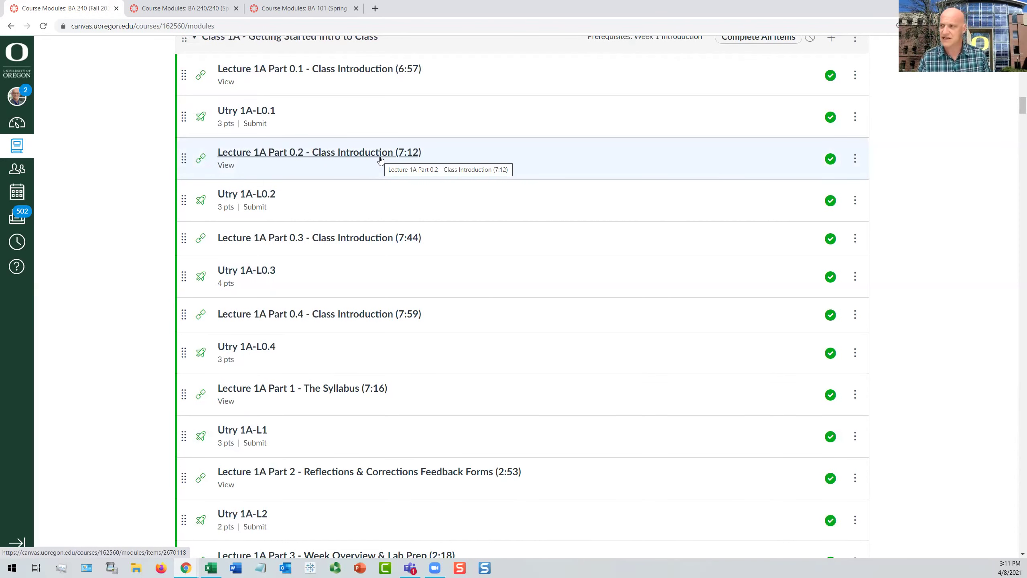
scroll(380, 160, up, 2)
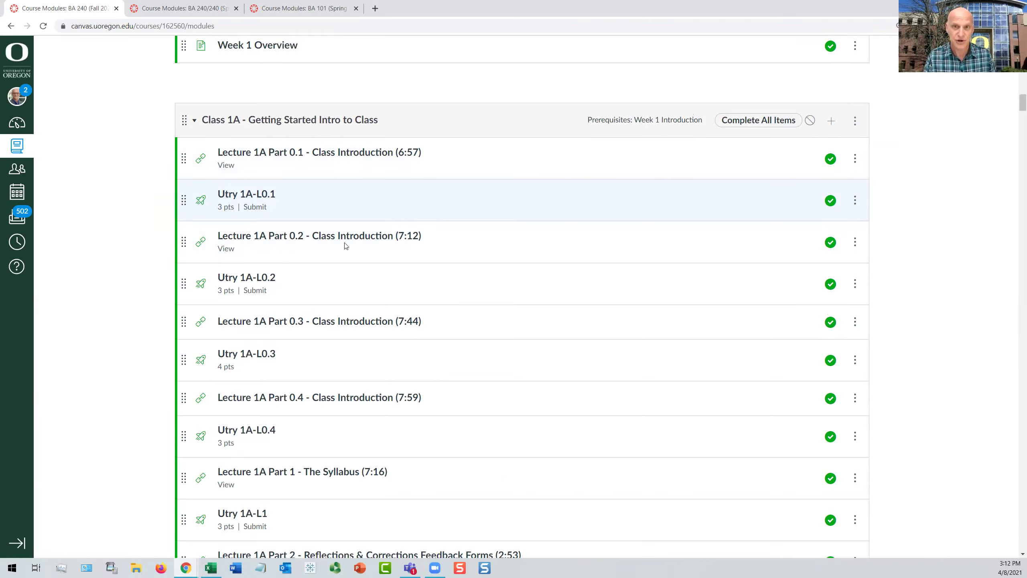
Step: Open the Class 2A Lecture quiz from the Spring 2021 BA 240 modules in a separate browser tab and show its questions in edit mode
click(184, 9)
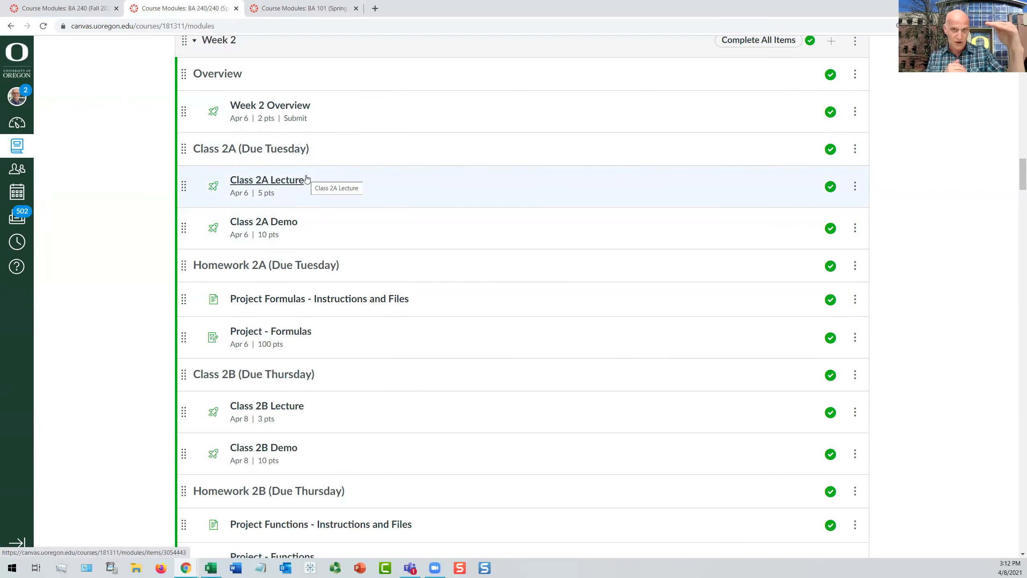
ctrl+click(284, 184)
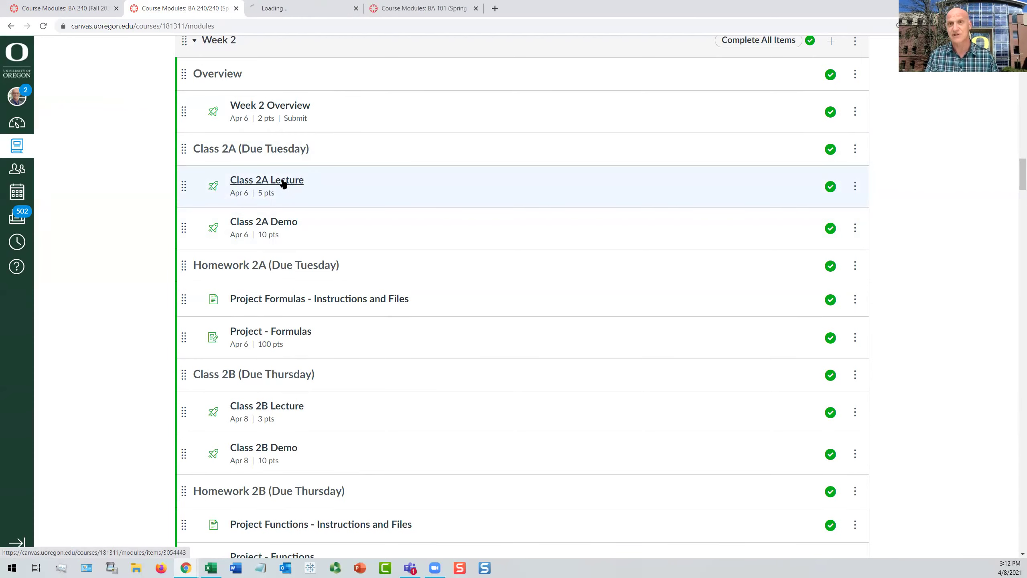
key(ctrl+Tab)
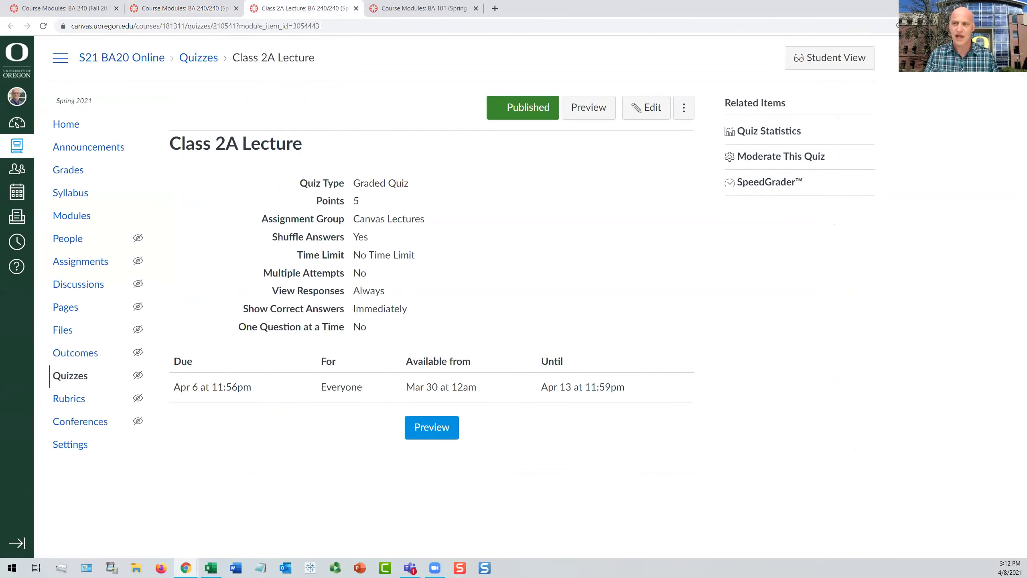
click(650, 111)
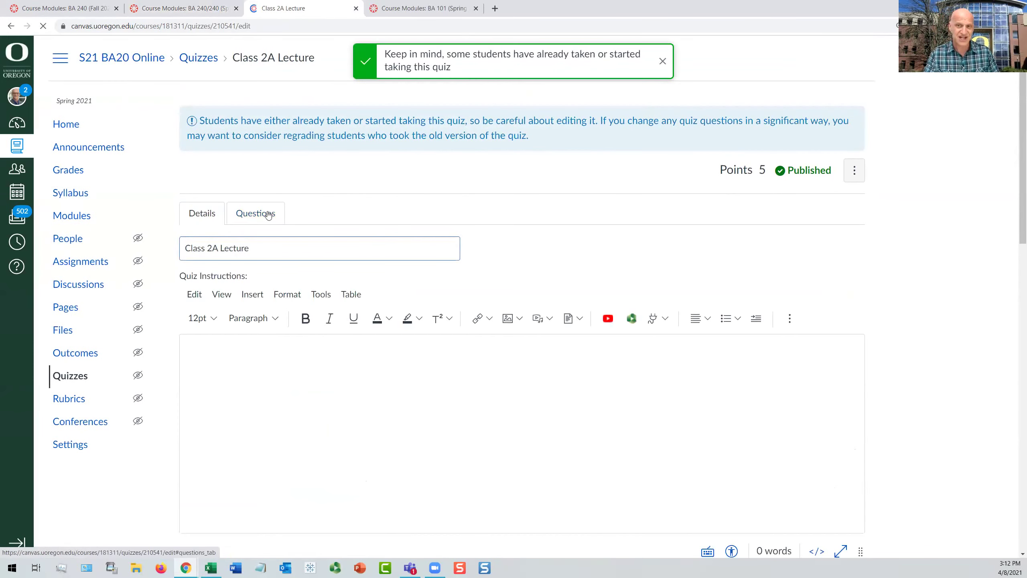
click(267, 215)
Step: Inspect the edit form of the Lecture 2A Part 1 video block and close it without saving
scroll(591, 234, down, 2)
mouse_move(821, 253)
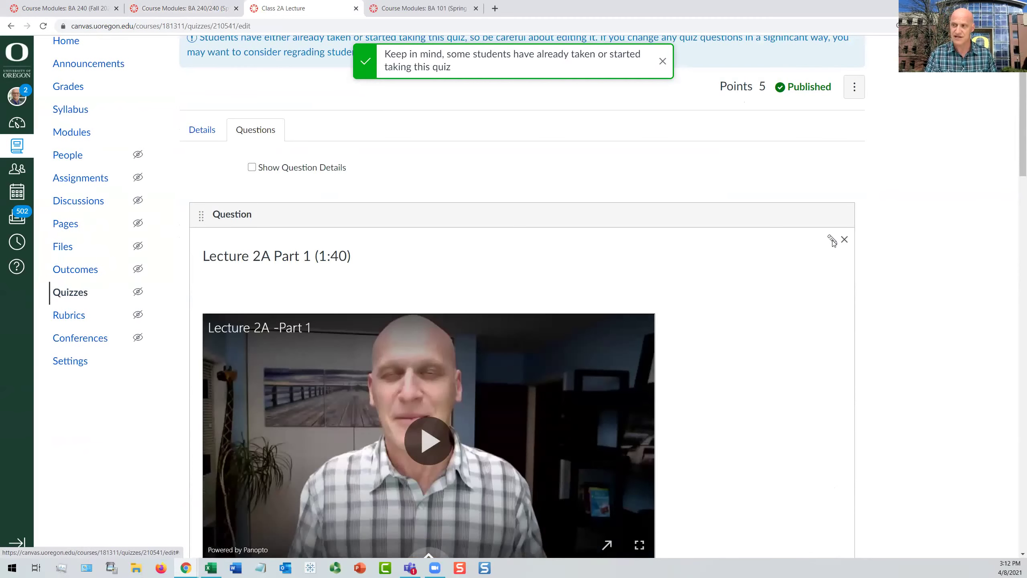
click(831, 240)
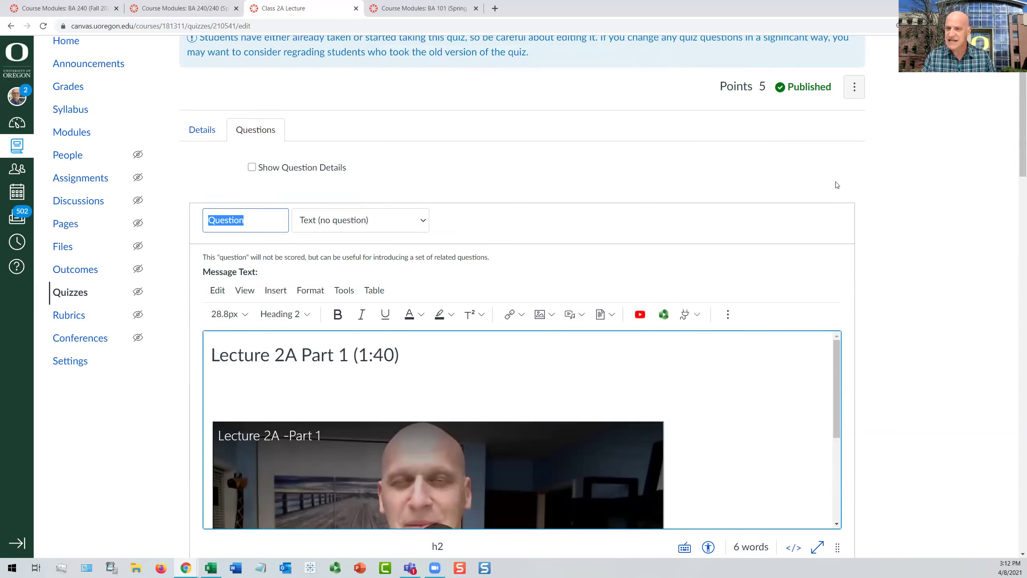
scroll(815, 162, down, 4)
click(225, 406)
Step: Review the sequence of video blocks and questions in the Class 2A Lecture quiz through to its end, and close the quiz
scroll(459, 362, down, 1)
scroll(459, 362, down, 3)
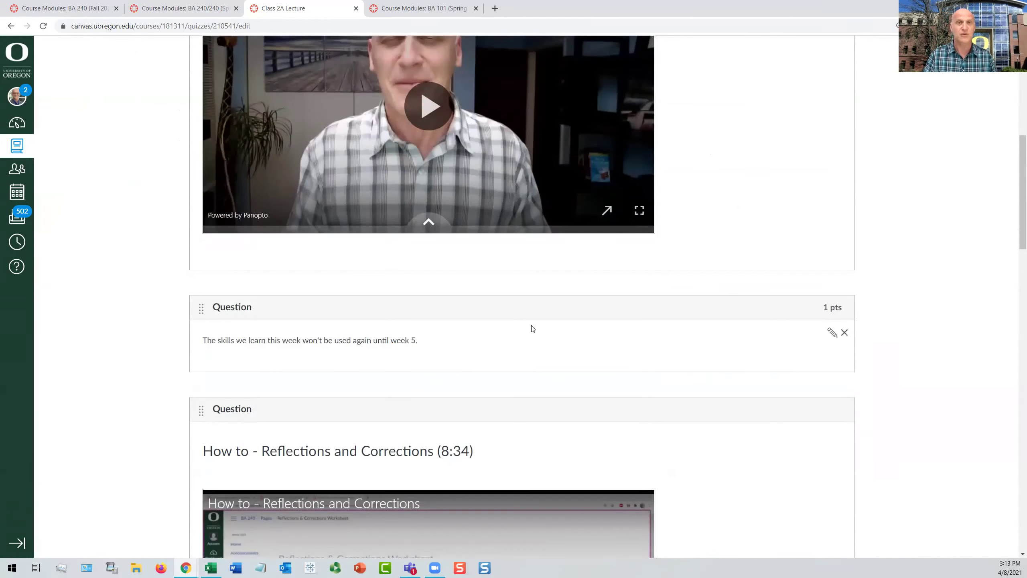
scroll(552, 329, down, 8)
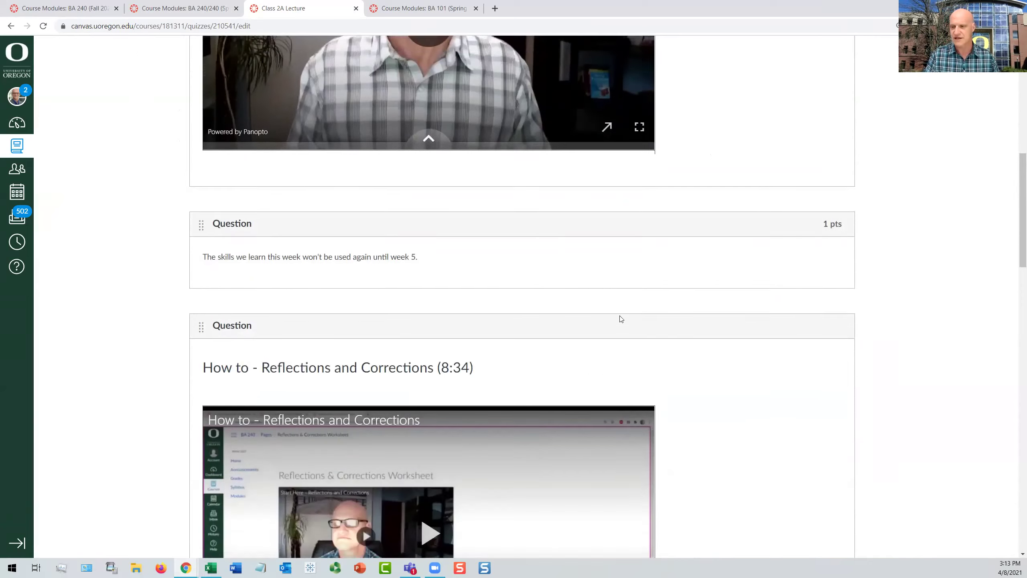
scroll(564, 267, down, 8)
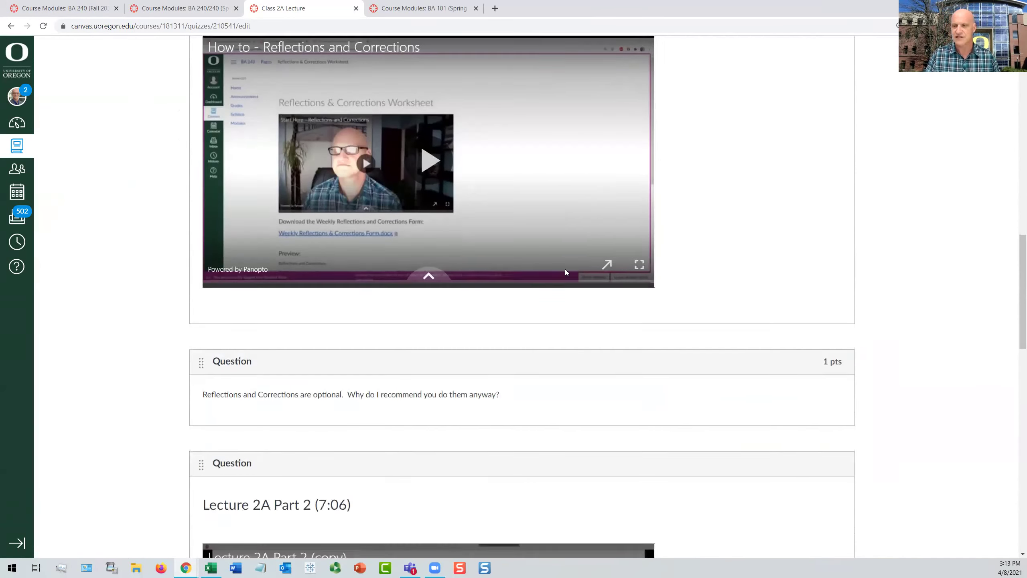
scroll(573, 293, down, 14)
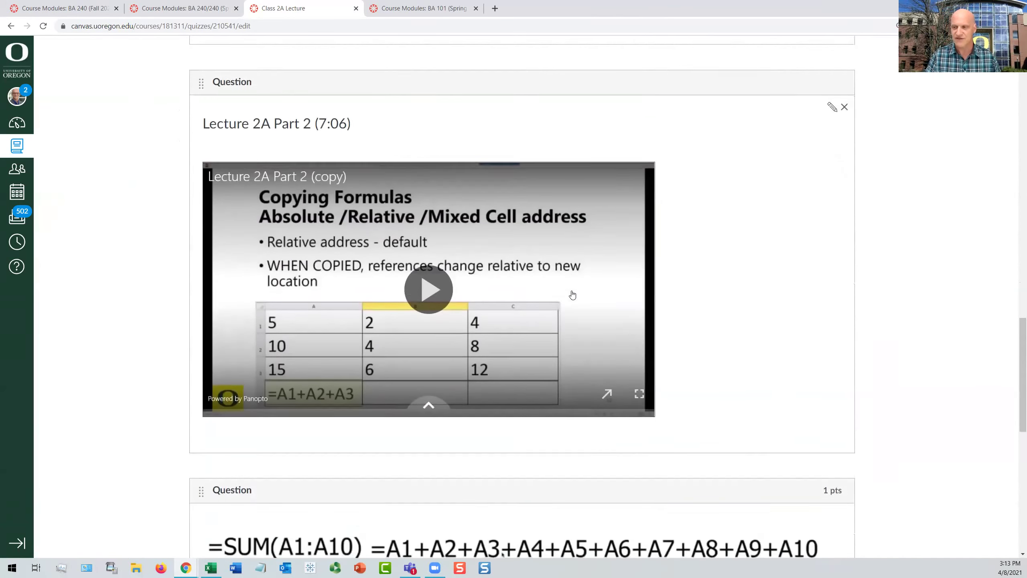
scroll(572, 295, down, 3)
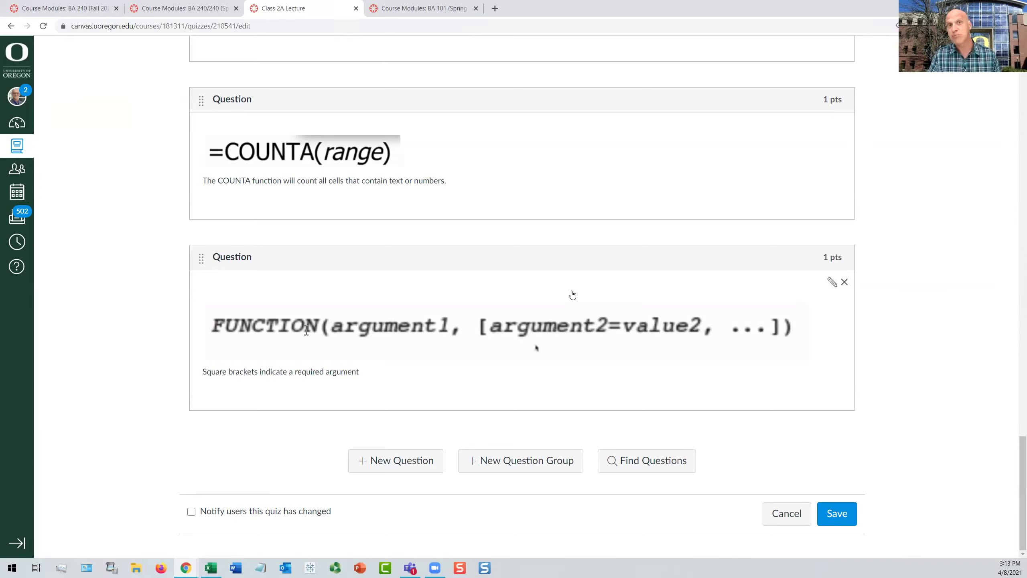
scroll(572, 295, up, 20)
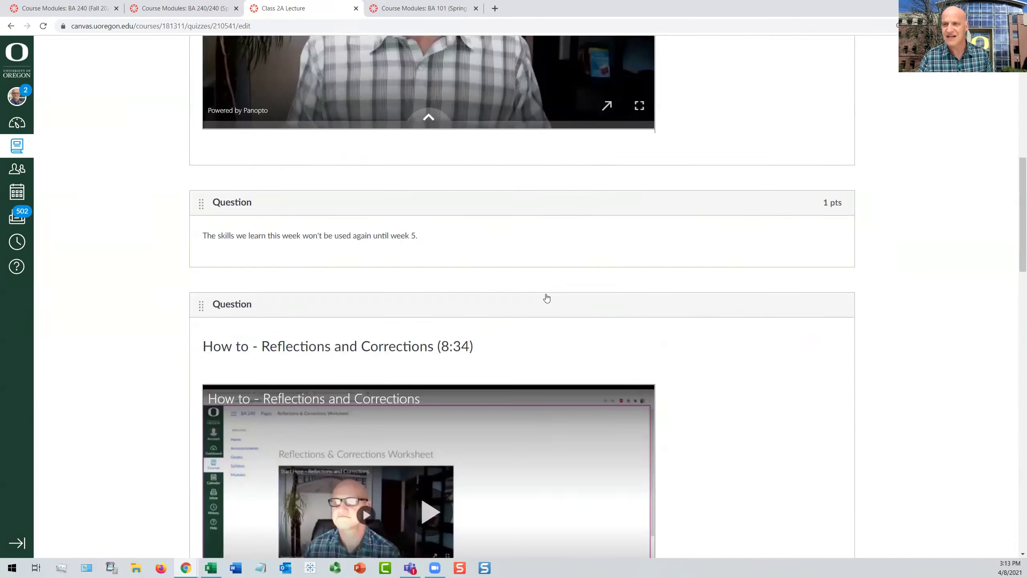
scroll(546, 298, up, 5)
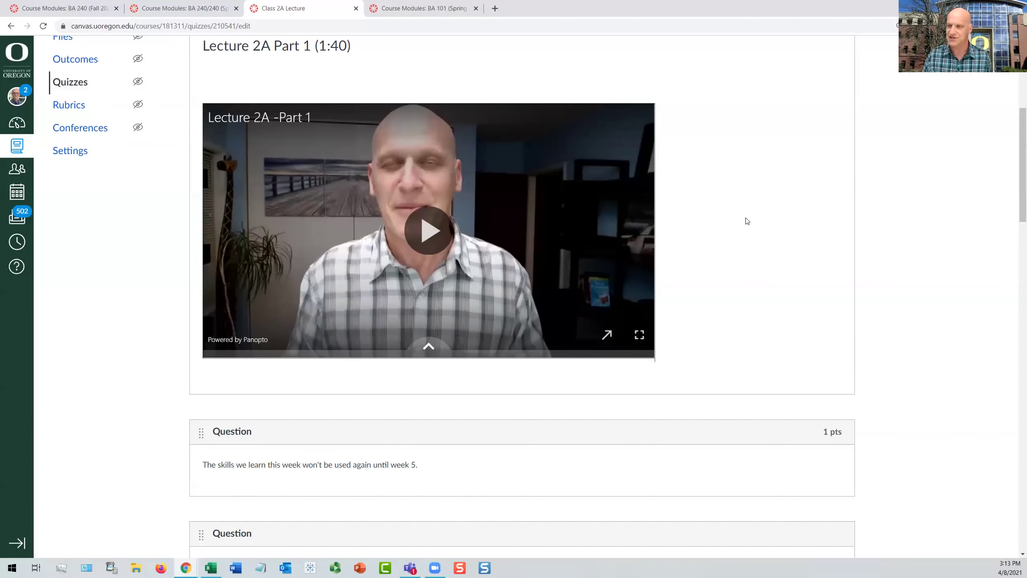
scroll(747, 221, up, 6)
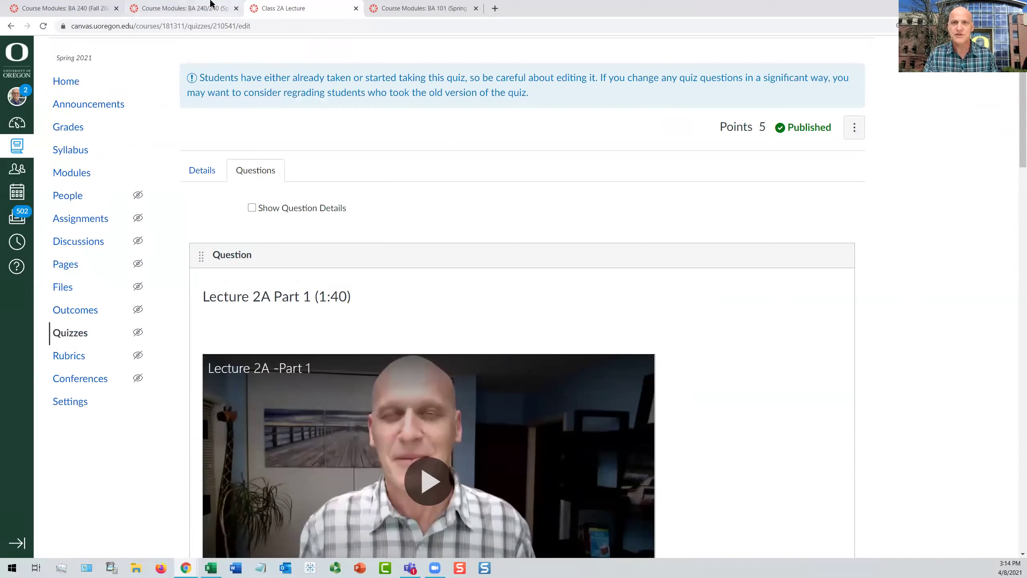
click(356, 8)
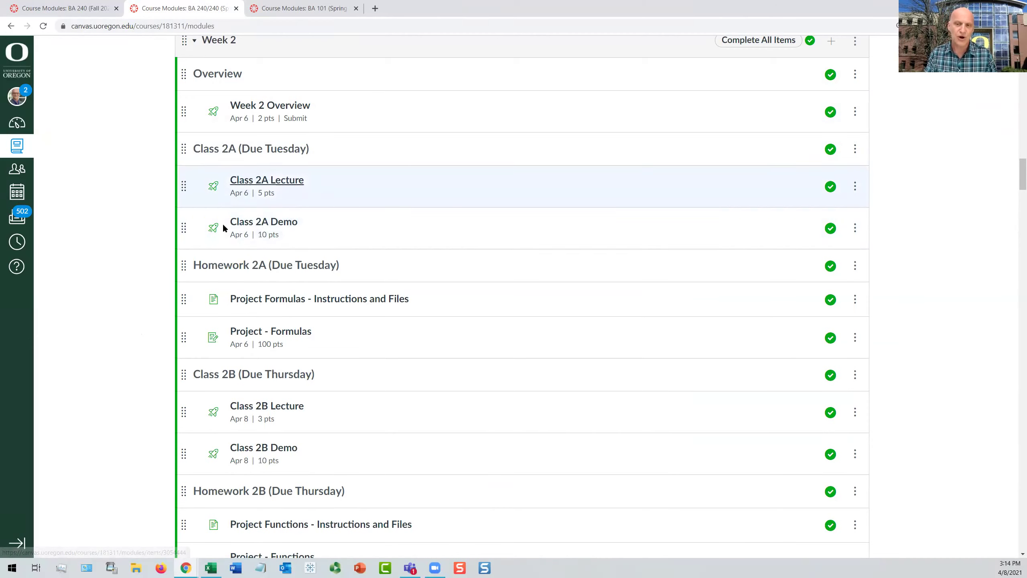
Step: Open the Class 2A Demo quiz in a separate browser tab and show its questions in edit mode
ctrl+click(267, 223)
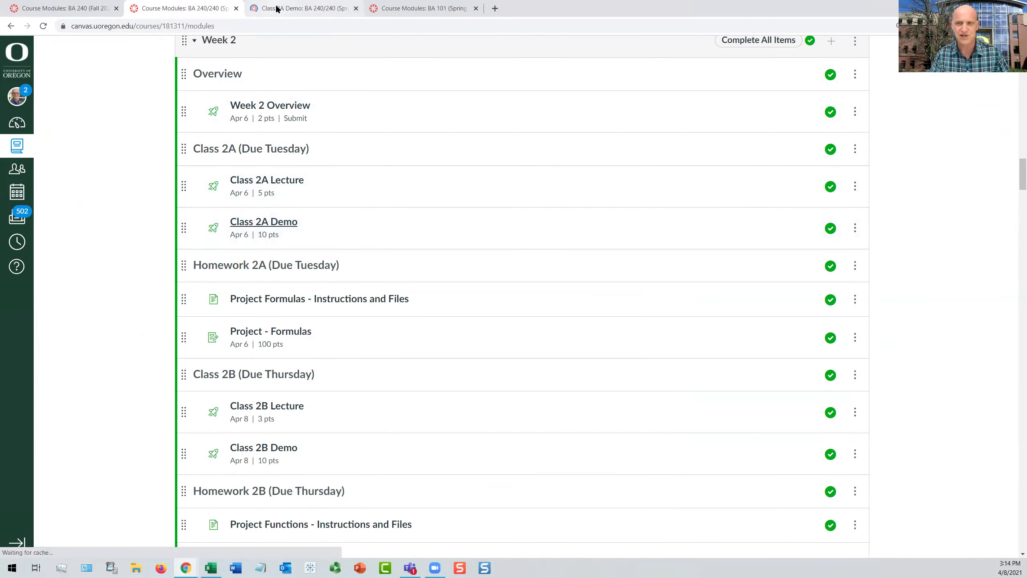
click(279, 9)
click(644, 108)
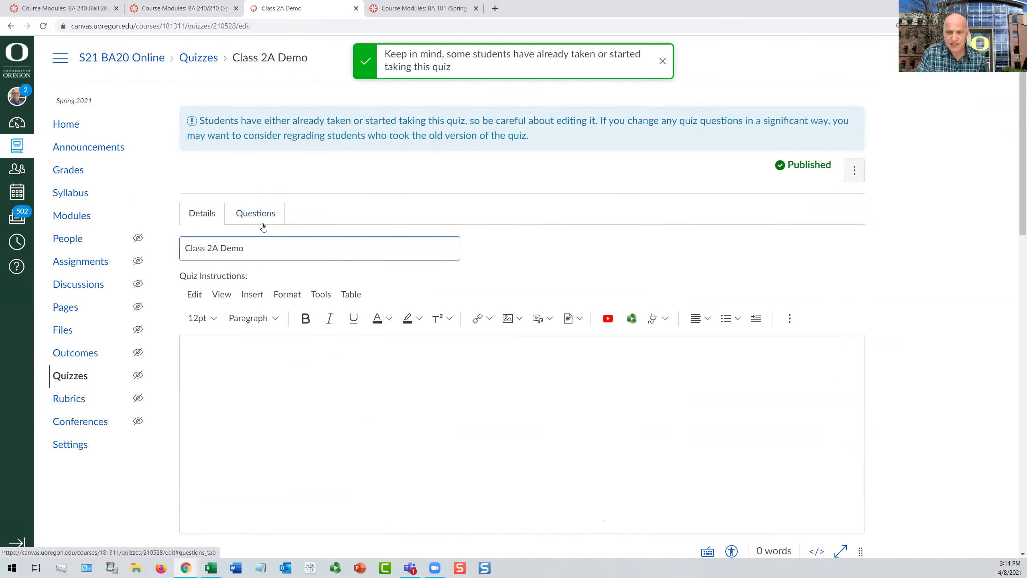
click(263, 218)
Step: Review the Class 2A Demo quiz from the start file download through the demo videos to the completed file upload question
scroll(594, 246, down, 2)
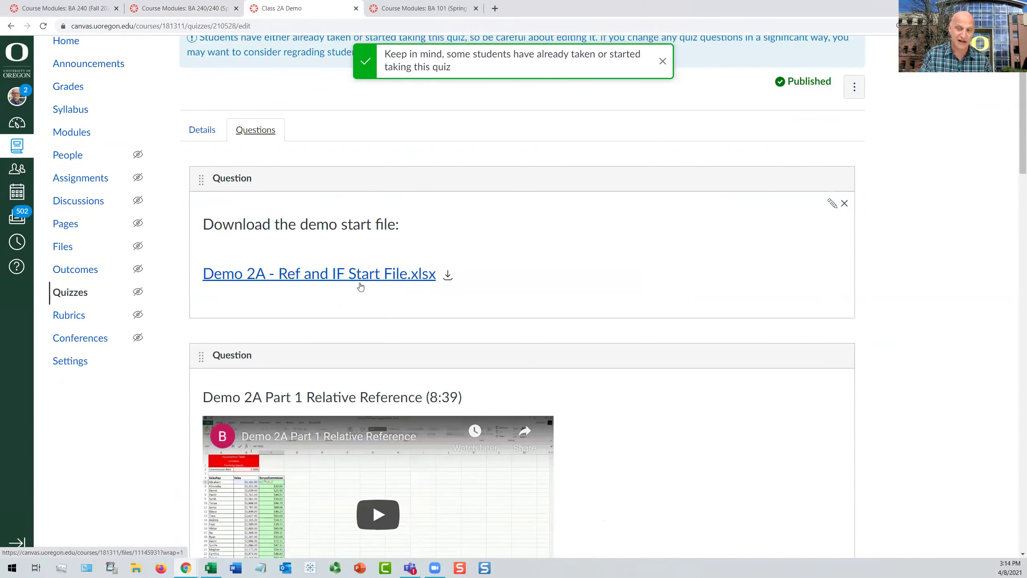
scroll(507, 284, down, 2)
scroll(508, 285, down, 2)
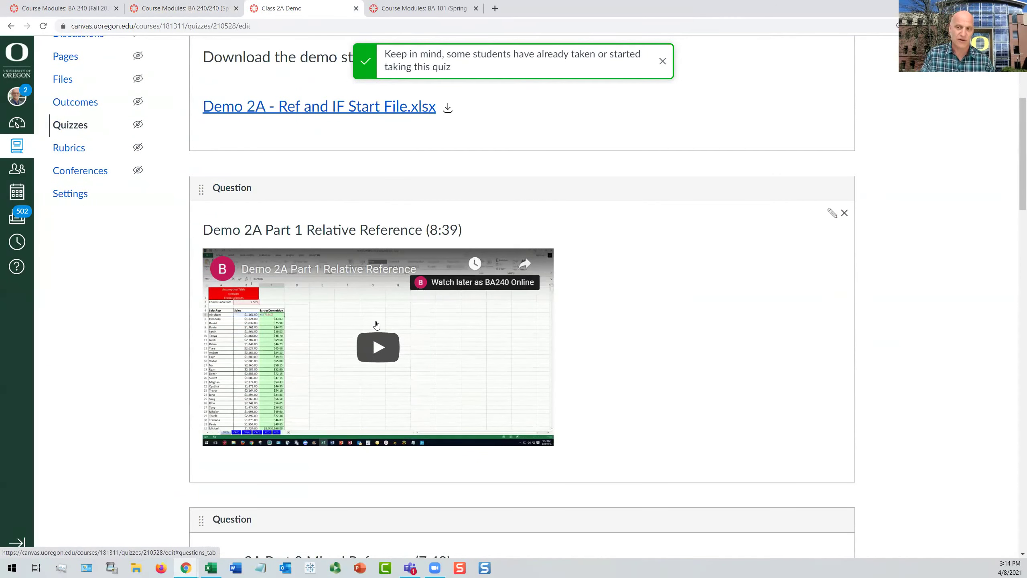
scroll(463, 327, down, 8)
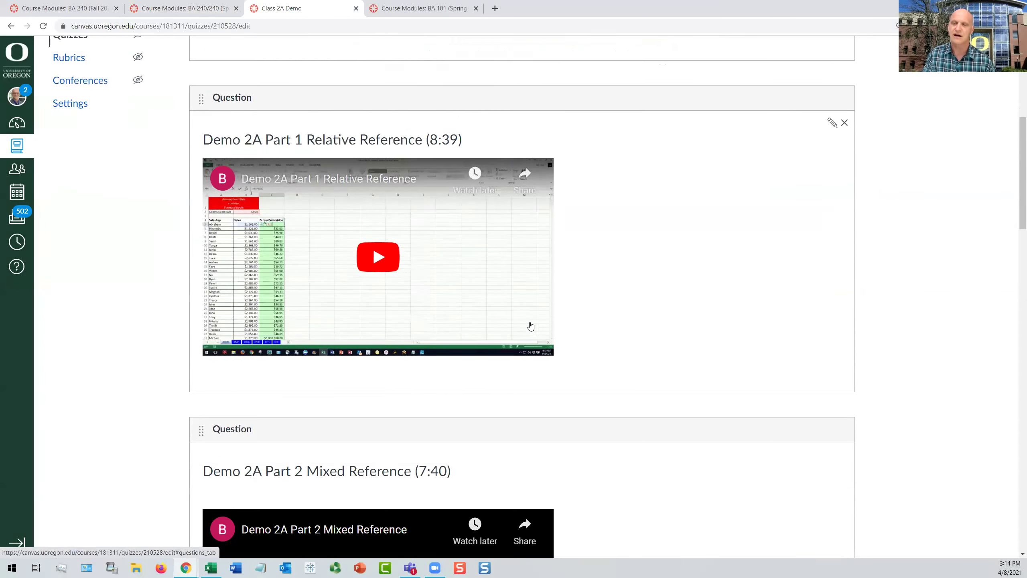
scroll(463, 316, down, 14)
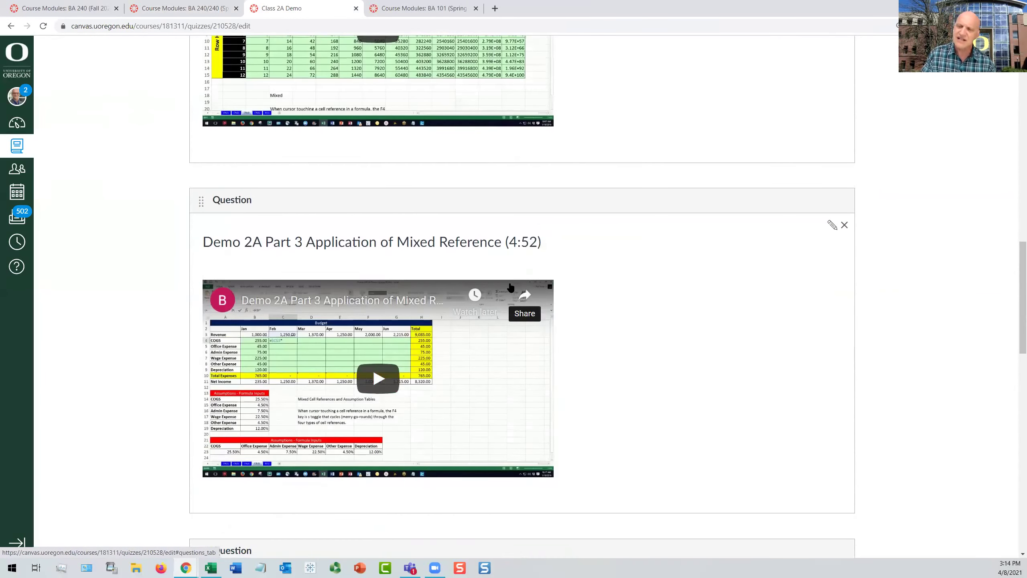
scroll(562, 255, down, 10)
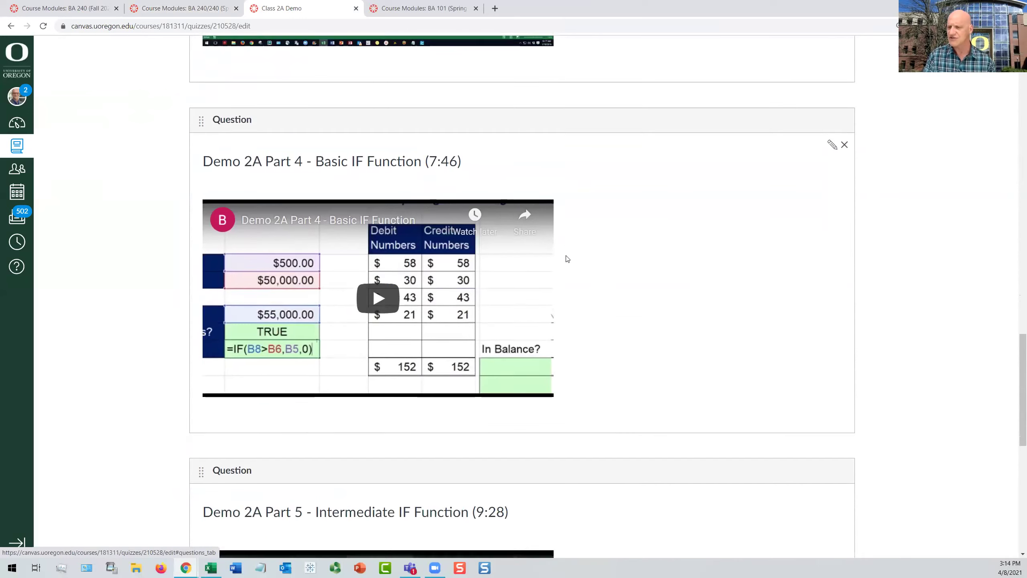
scroll(562, 256, down, 6)
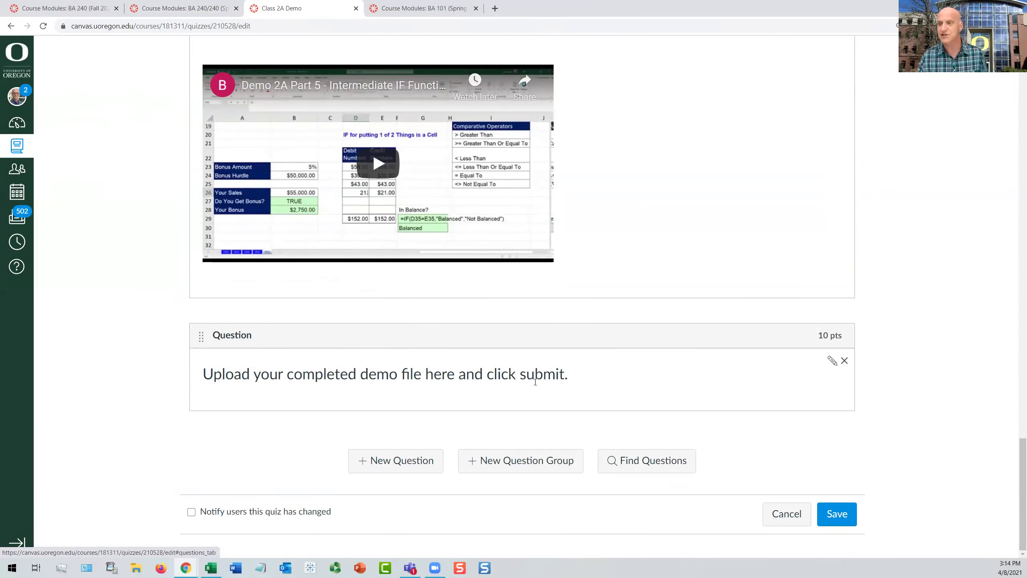
scroll(534, 382, up, 15)
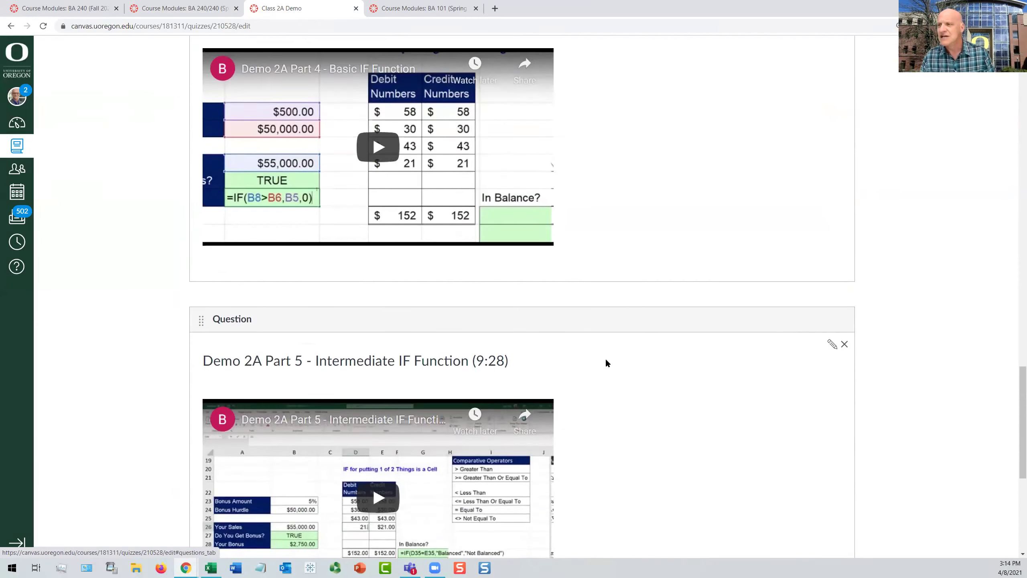
Step: Review the Class 2A Demo quiz's detail settings, from quiz type and options to the assigned dates, and close the quiz without saving
scroll(607, 363, up, 19)
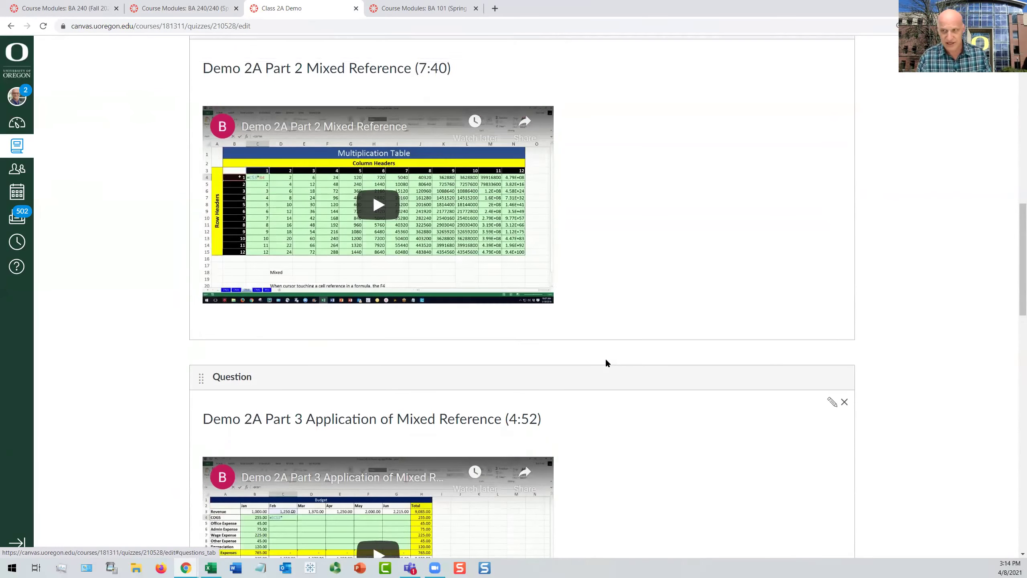
scroll(606, 363, up, 9)
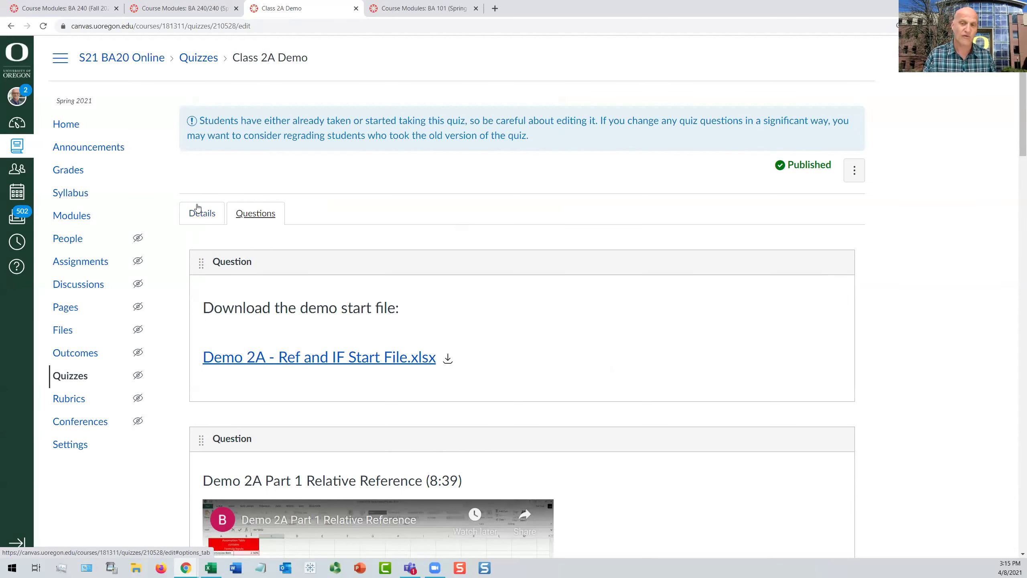
click(210, 214)
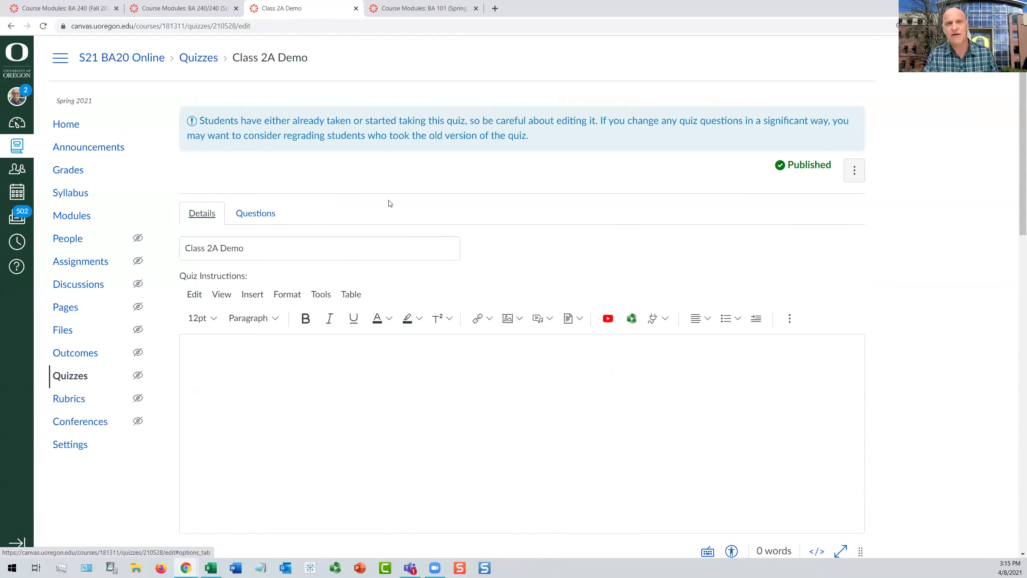
scroll(519, 227, down, 6)
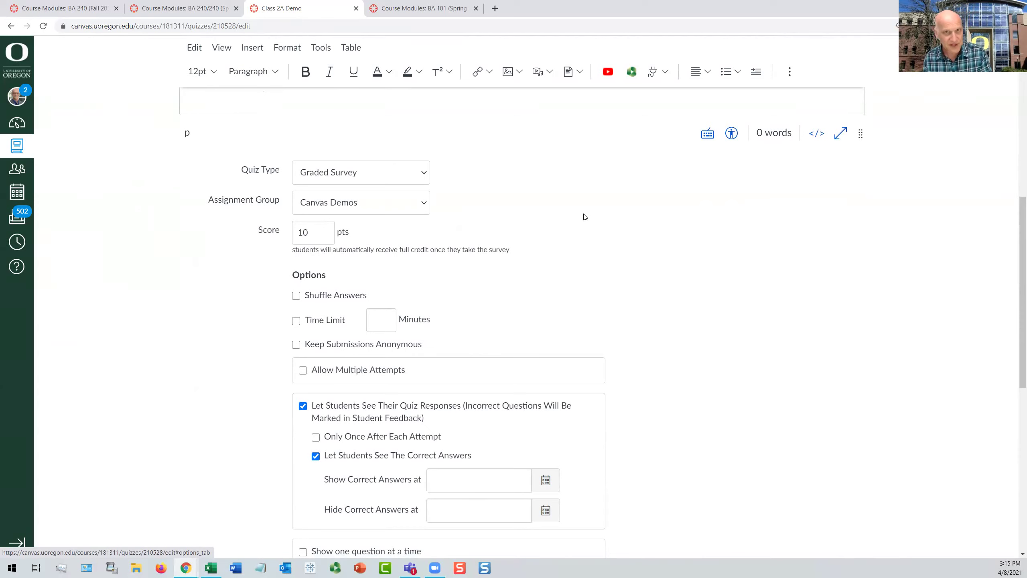
scroll(584, 218, down, 8)
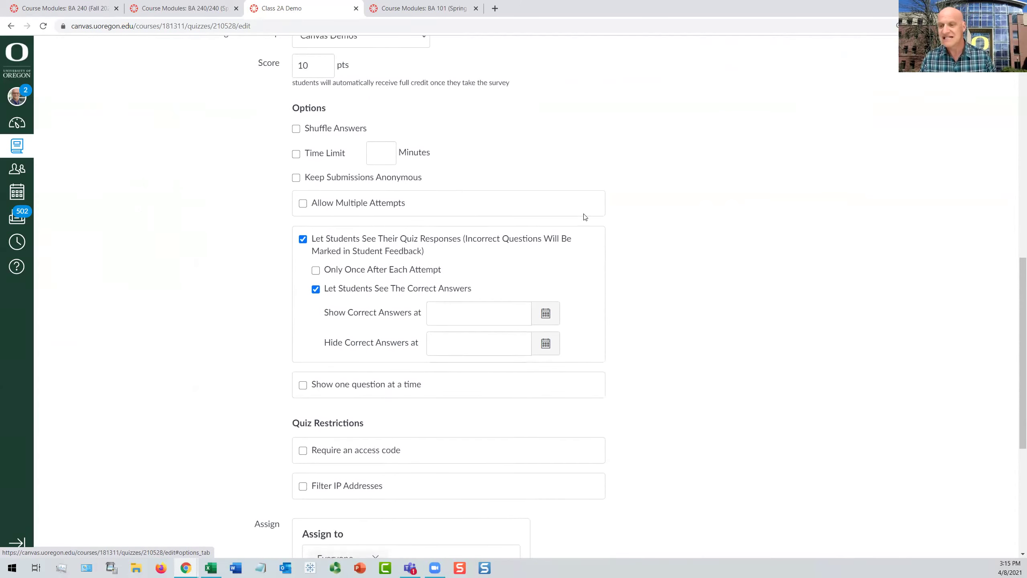
scroll(543, 226, down, 2)
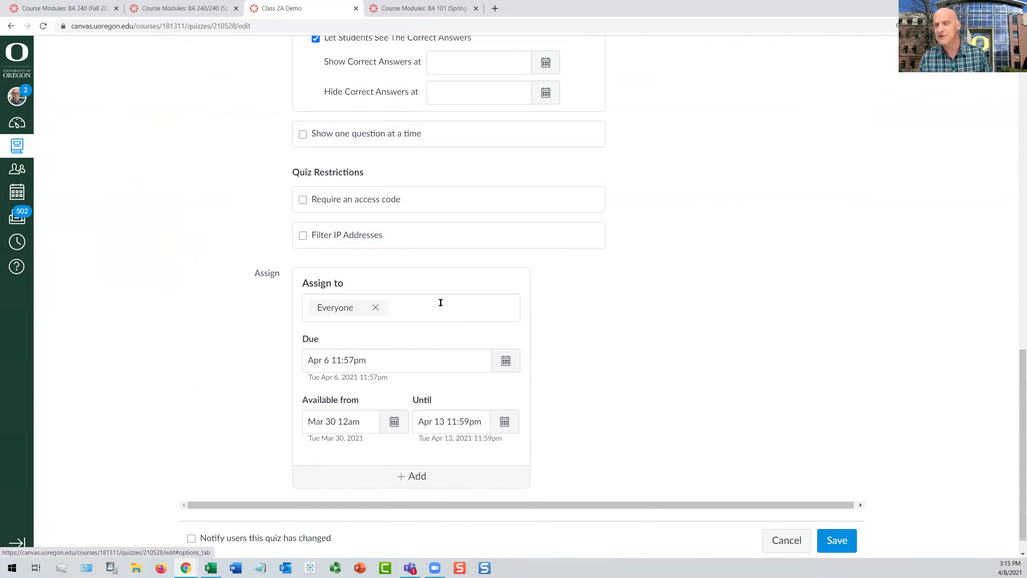
scroll(441, 302, up, 15)
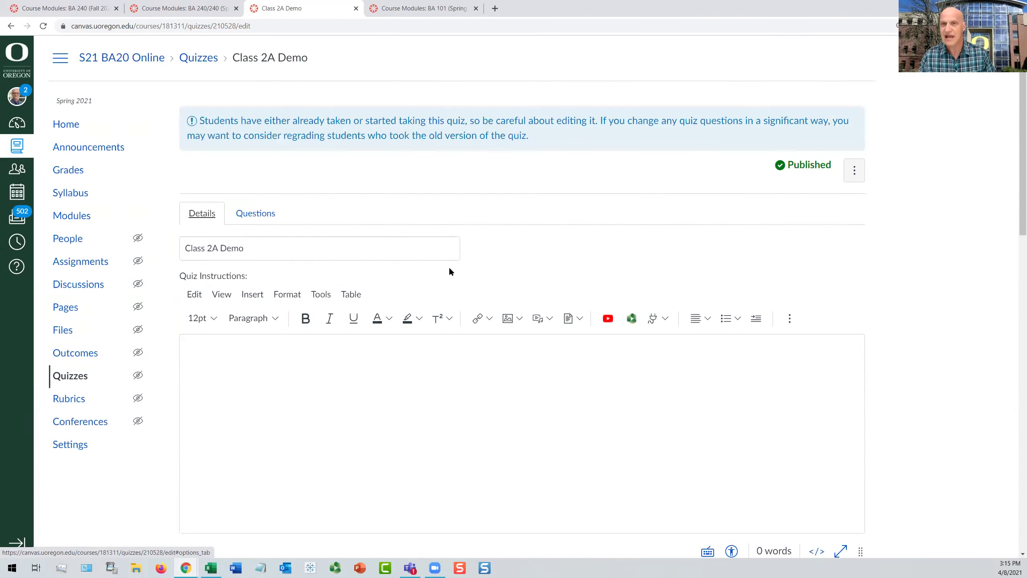
click(356, 8)
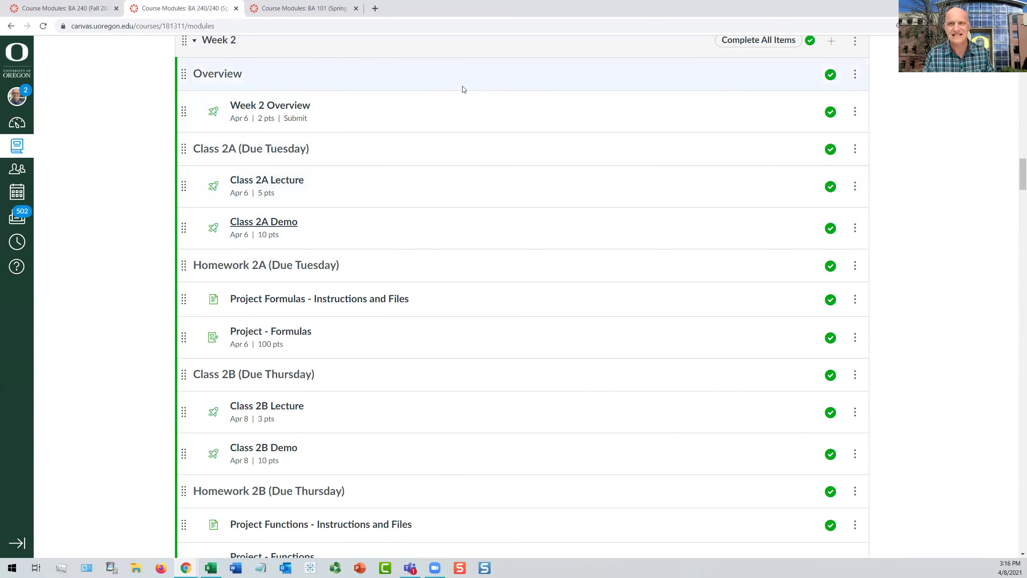
Step: From the BA 101 course modules, open the In-Class Lecture: Marketing Segmentation quiz in a separate browser tab and show its questions in edit mode
click(305, 10)
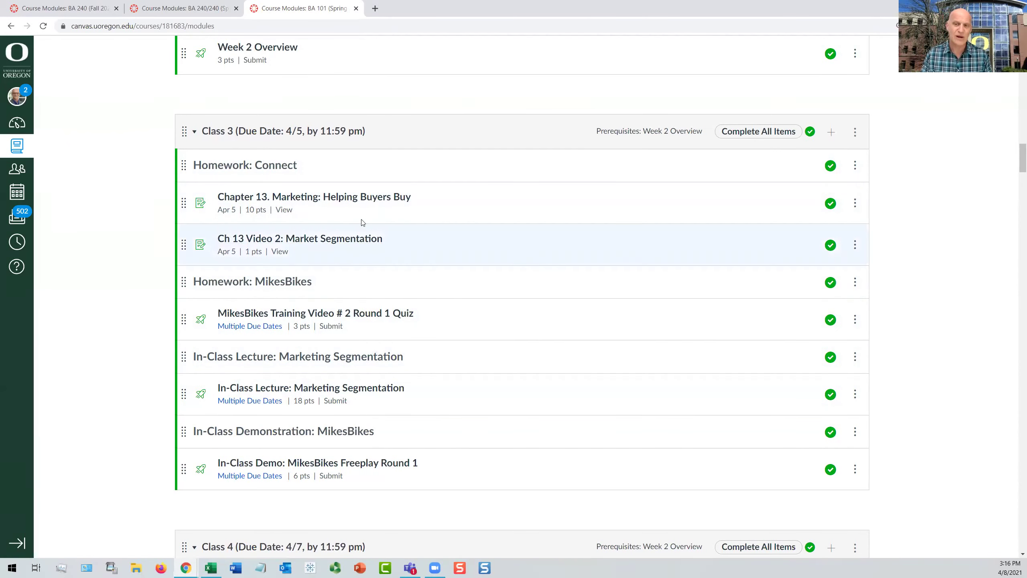
ctrl+click(360, 389)
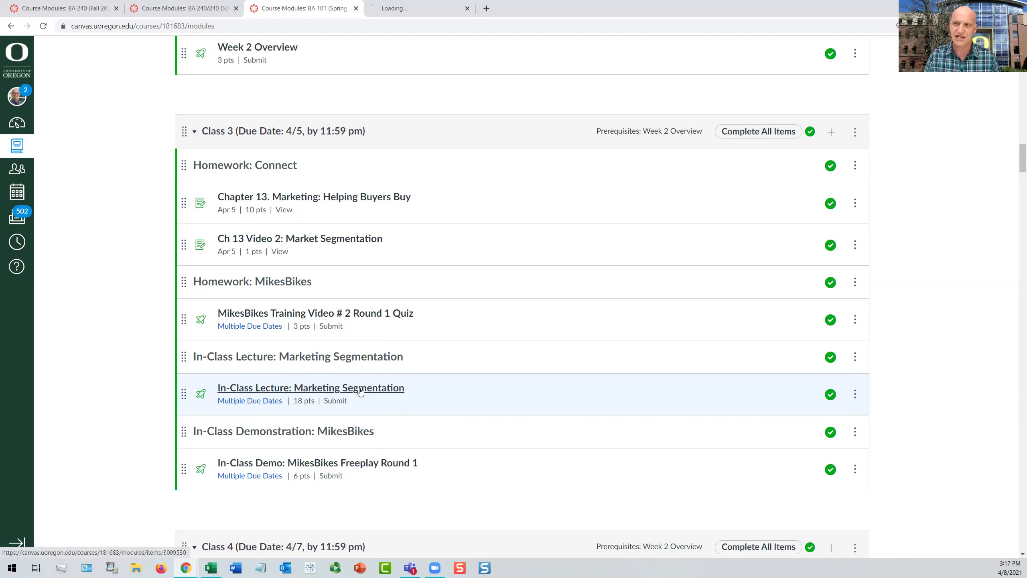
key(ctrl+Tab)
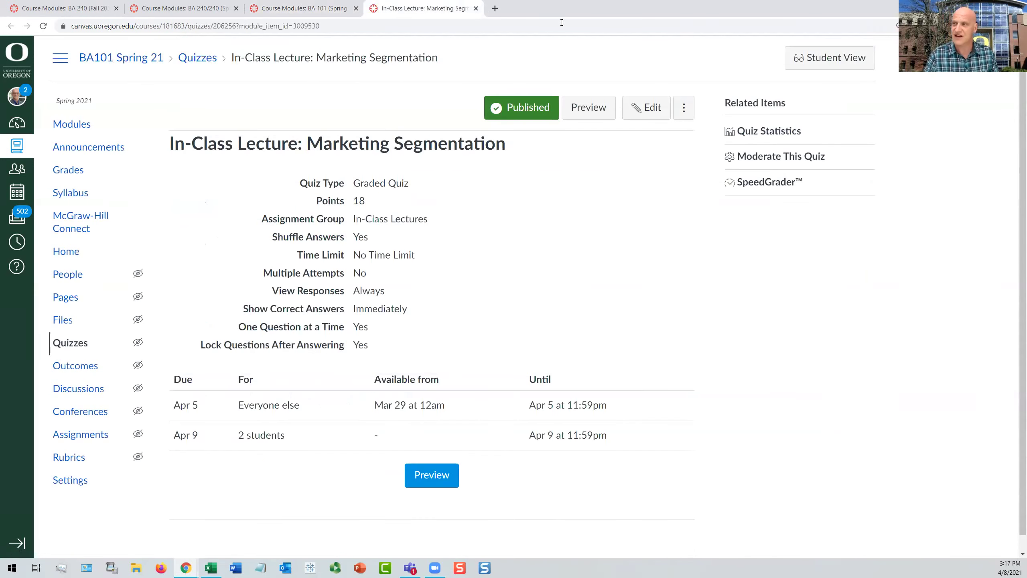
click(653, 108)
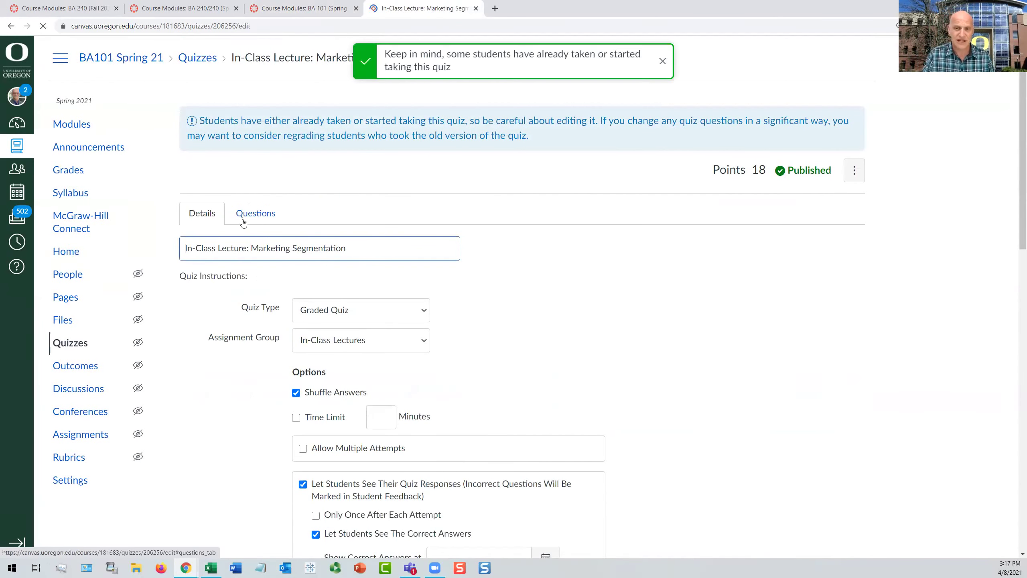
click(244, 221)
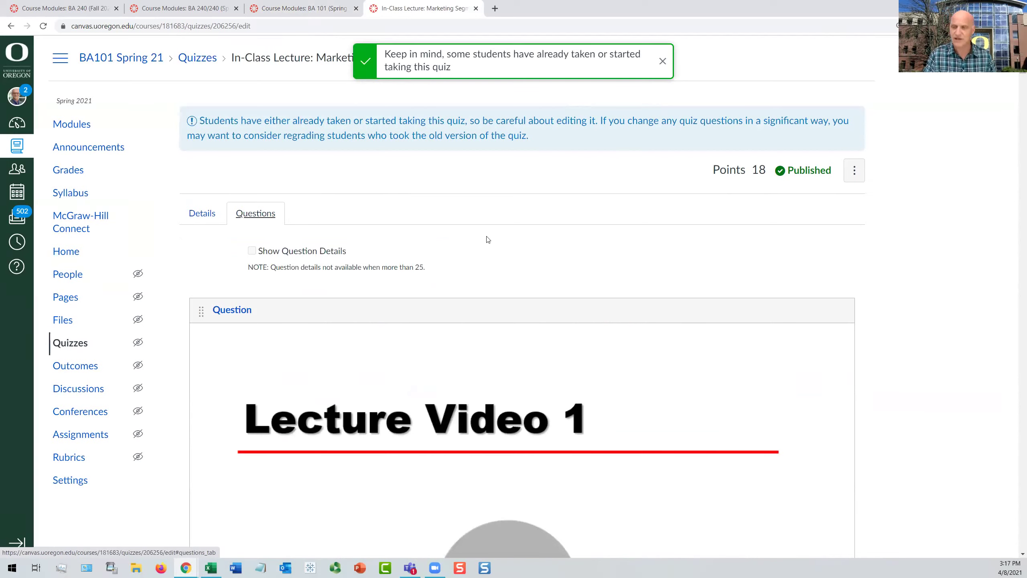
Step: Review the sequence of lecture videos and question groups in the Marketing Segmentation quiz, starting from Lecture Video 1
scroll(487, 239, down, 6)
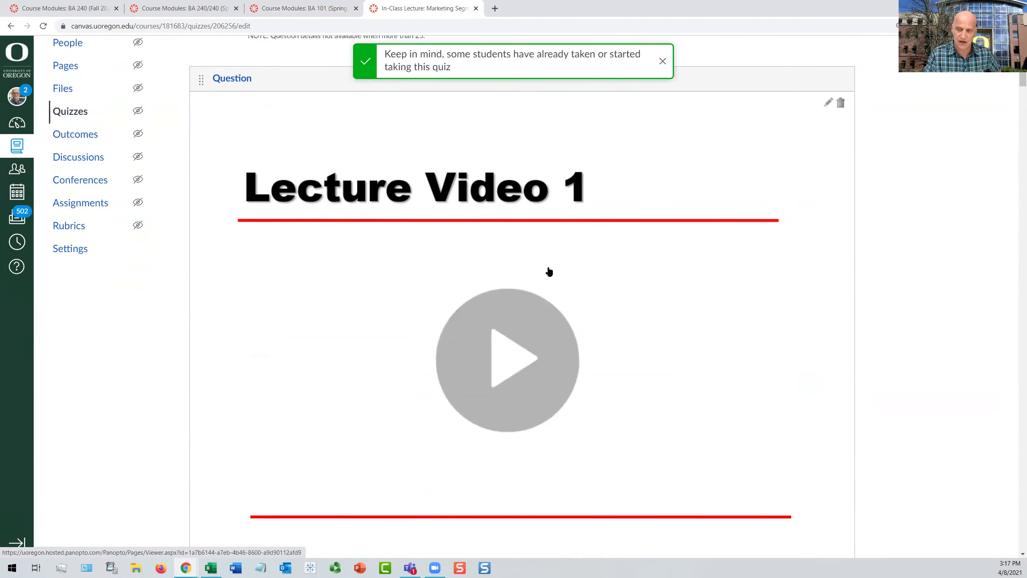
scroll(549, 272, down, 17)
scroll(450, 237, down, 13)
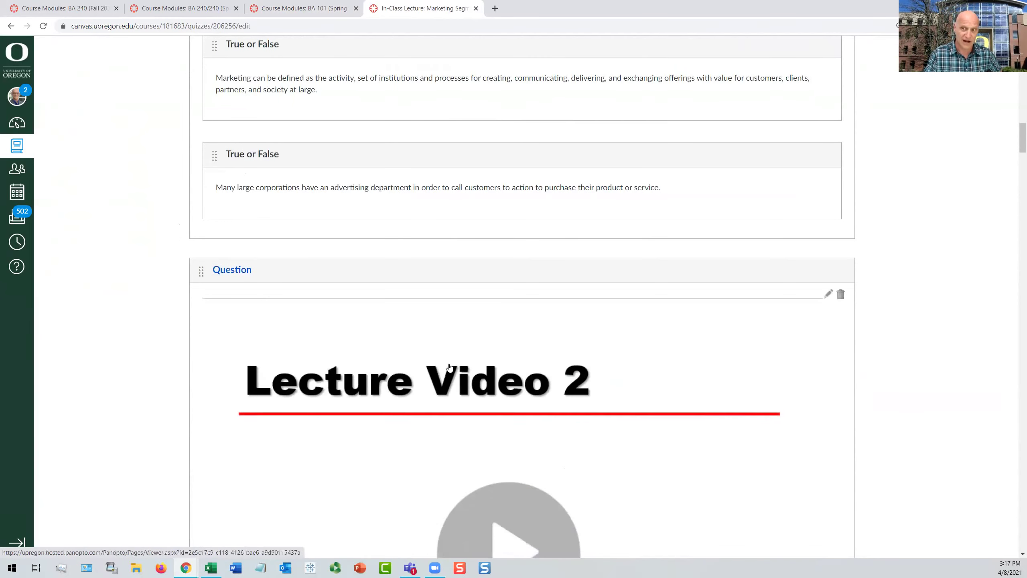
scroll(449, 367, down, 20)
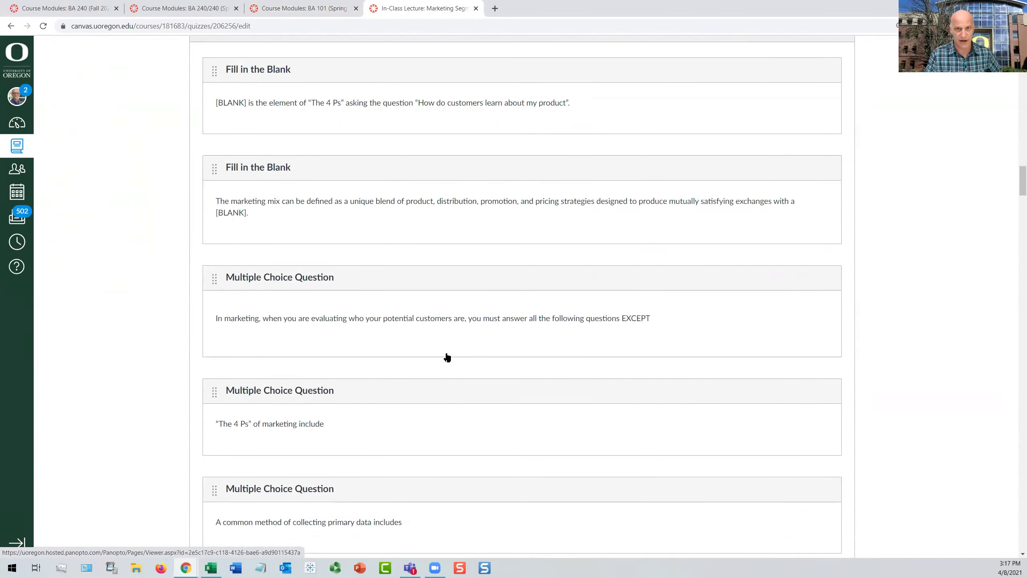